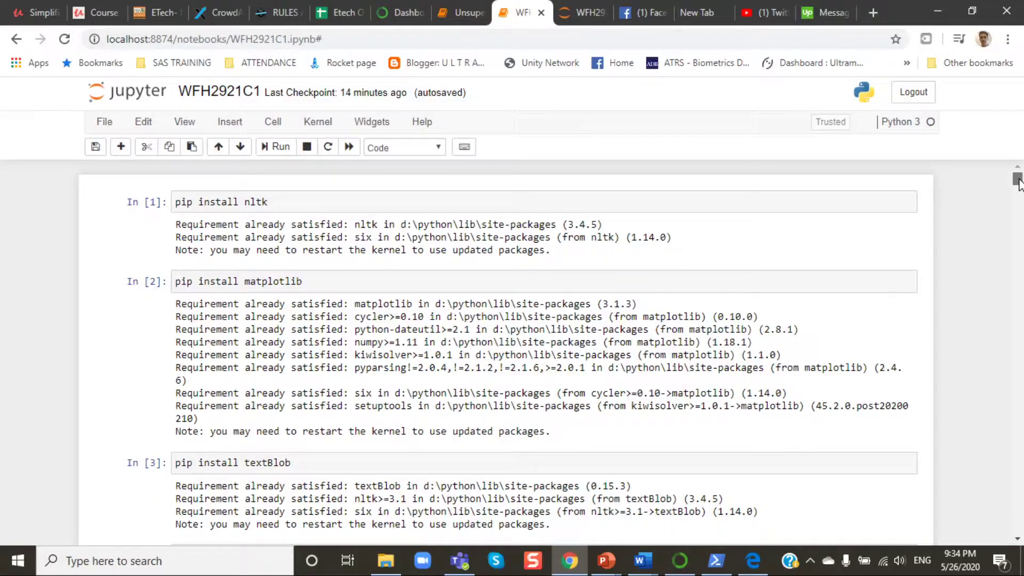
pyautogui.moveTo(1017, 182); pyautogui.dragTo(1017, 258)
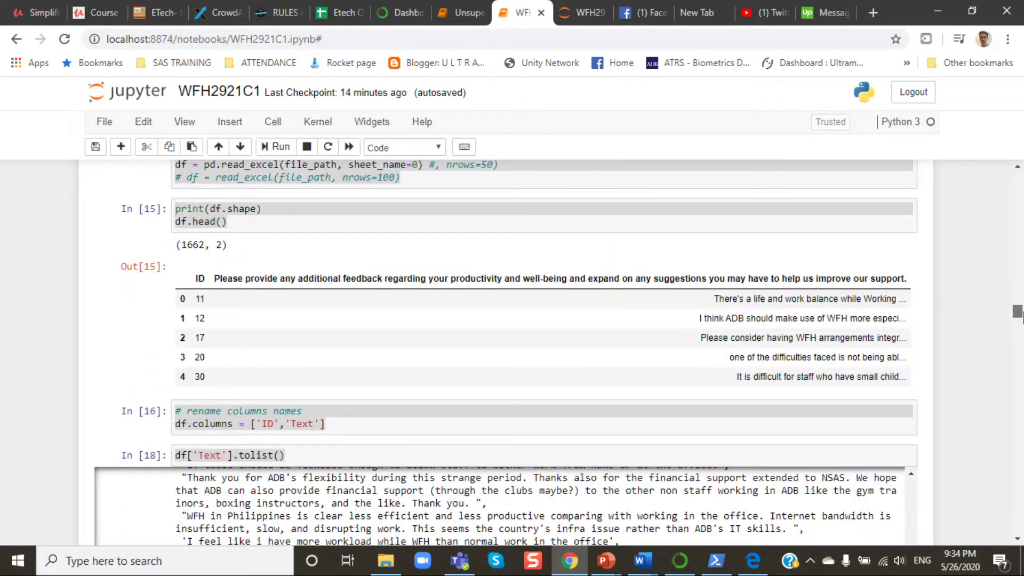
pyautogui.moveTo(1017, 257); pyautogui.dragTo(1017, 316)
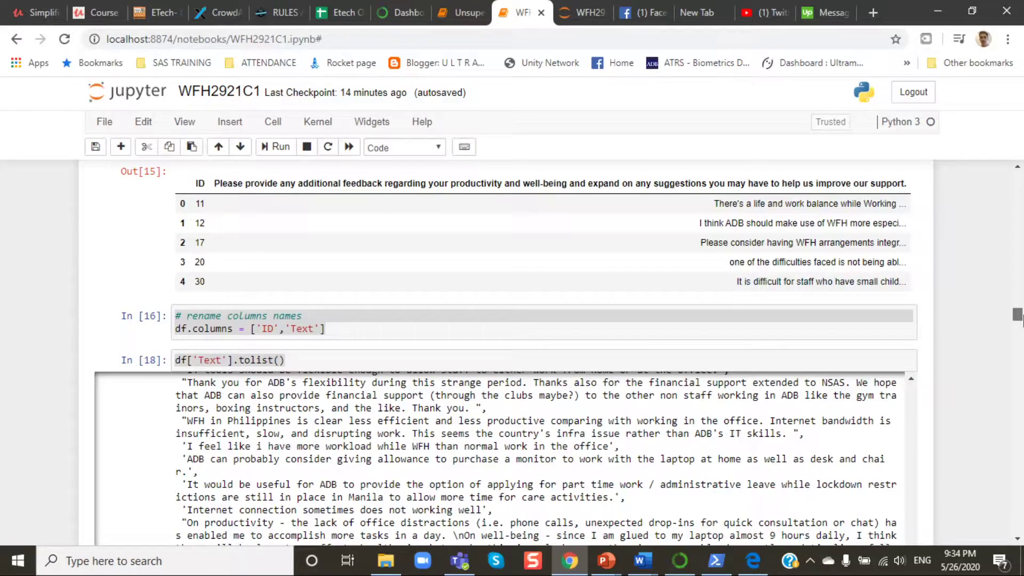
pyautogui.moveTo(1017, 316); pyautogui.dragTo(1017, 335)
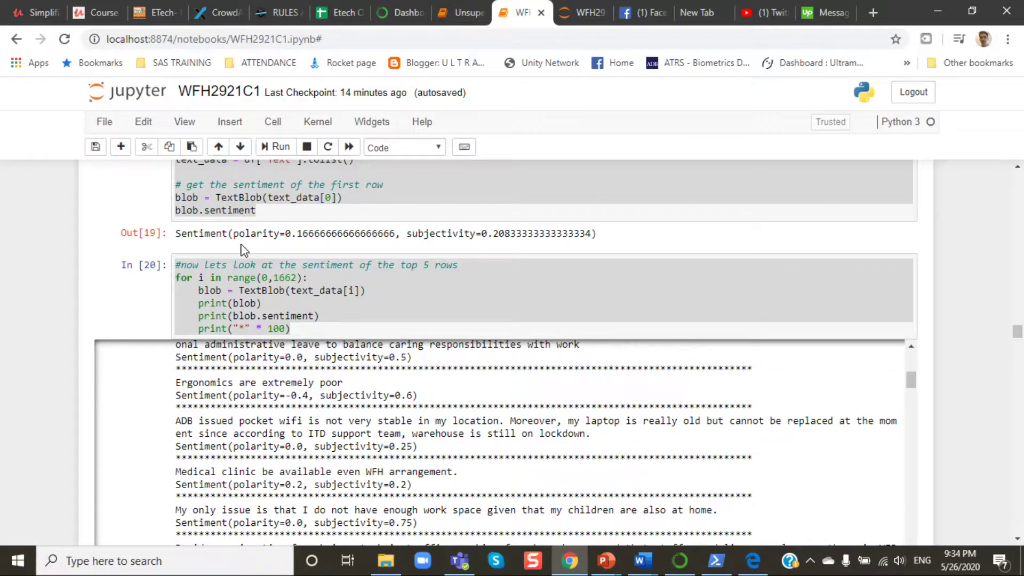
# - Highlight the first comment's polarity and subjectivity, then the Ergonomics comment's -0.4 polarity, and scroll to the word-count table
pyautogui.moveTo(262, 233); pyautogui.dragTo(520, 252)
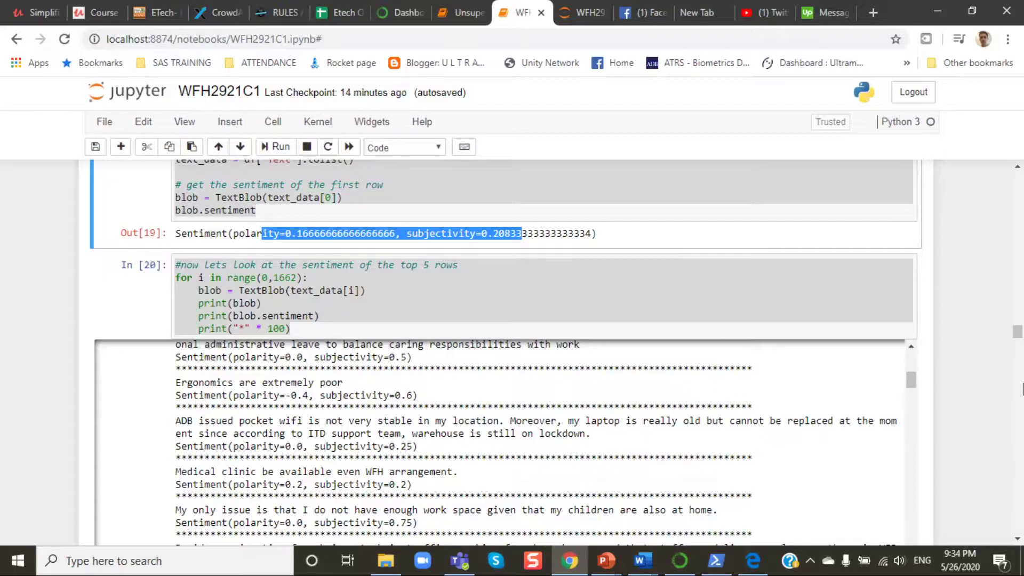
pyautogui.click(188, 389)
pyautogui.moveTo(187, 392); pyautogui.dragTo(306, 395)
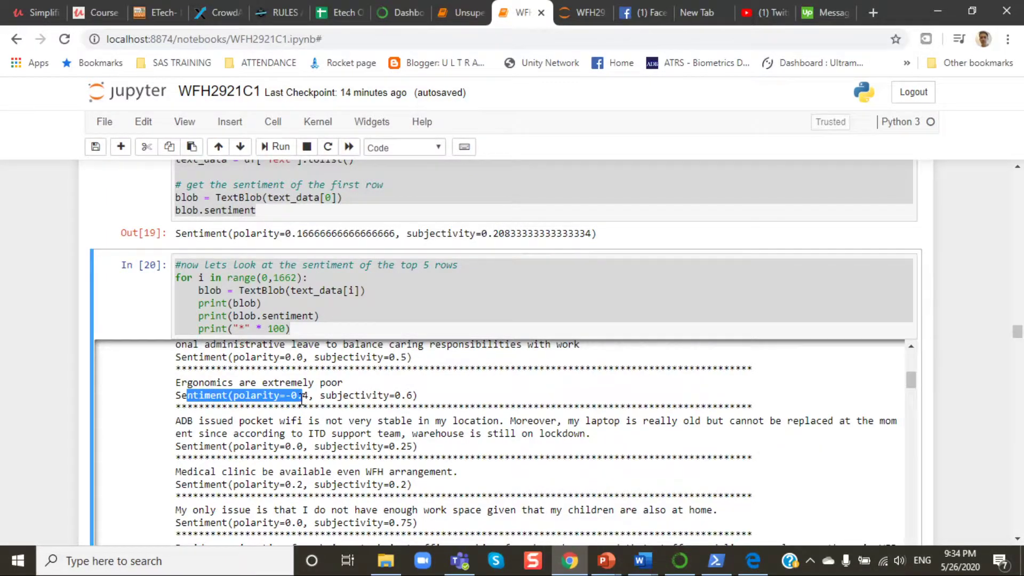
pyautogui.click(1018, 350)
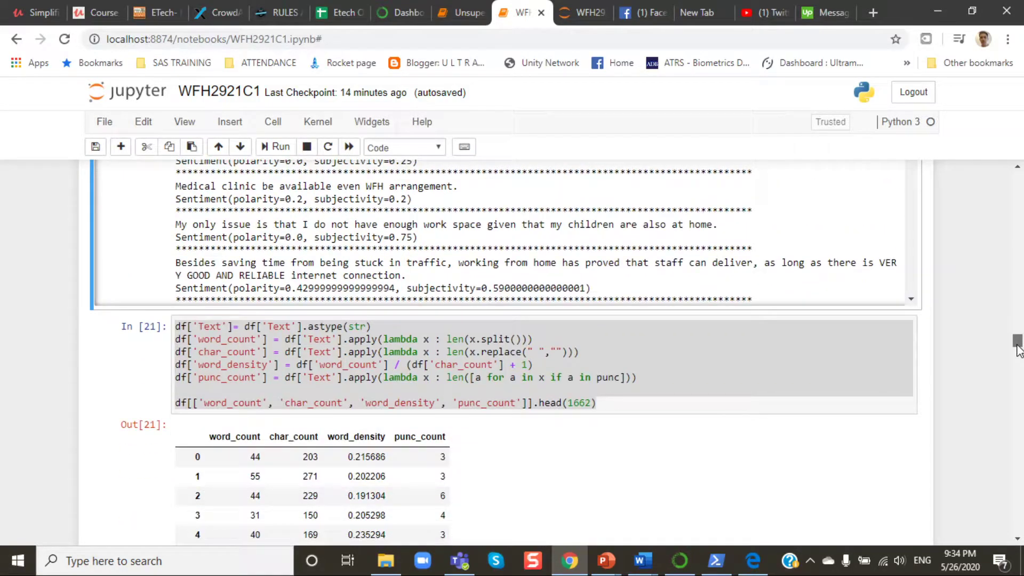
pyautogui.moveTo(1019, 350); pyautogui.dragTo(1018, 355)
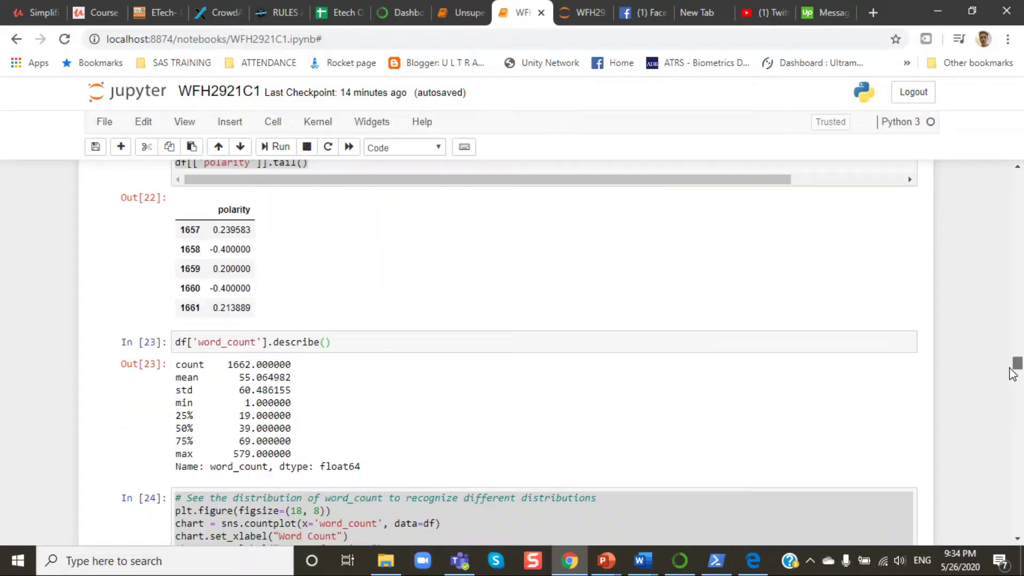
pyautogui.moveTo(1018, 354); pyautogui.dragTo(1009, 408)
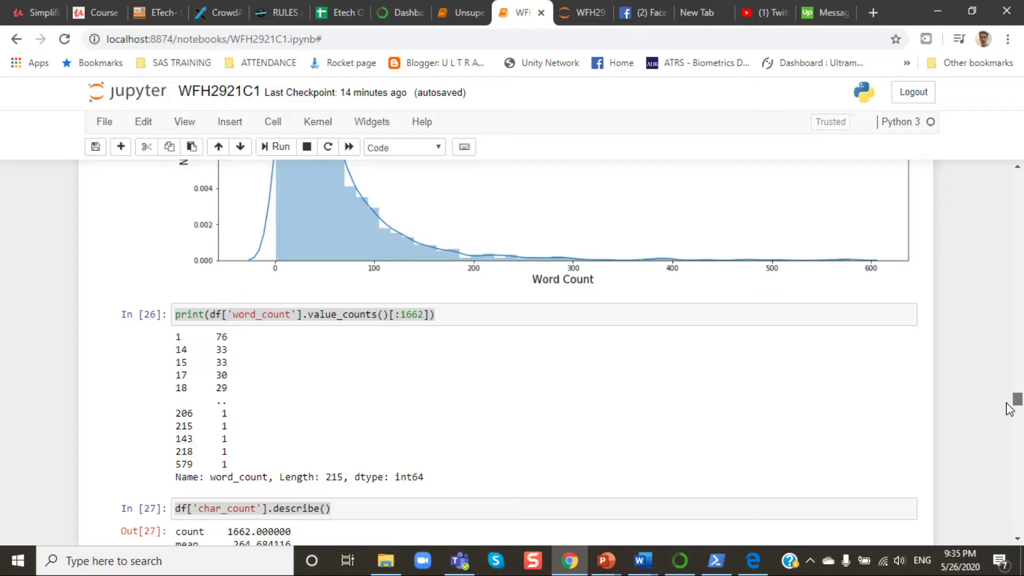
pyautogui.moveTo(1009, 408); pyautogui.dragTo(1008, 448)
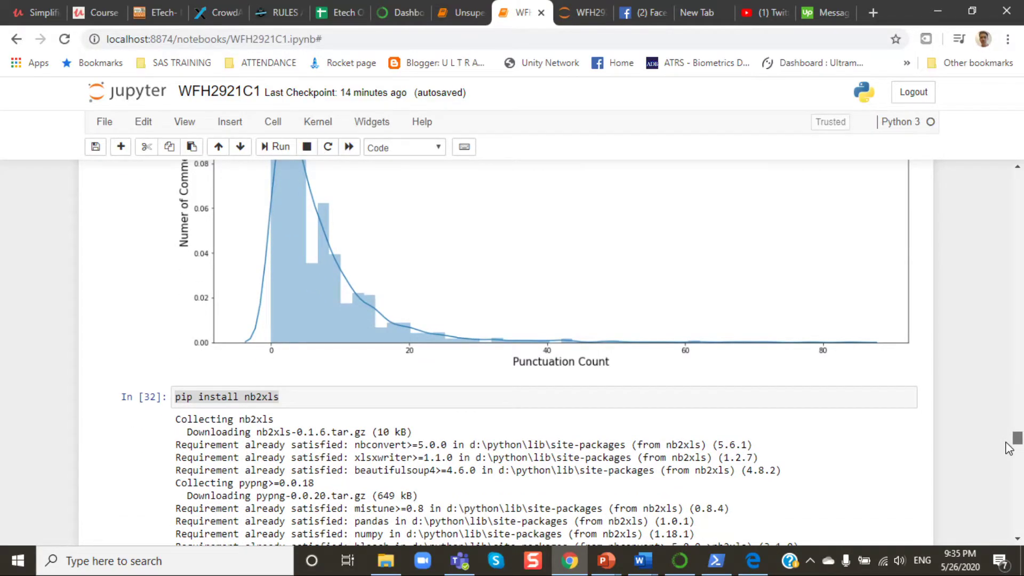
pyautogui.moveTo(1008, 449)
pyautogui.mouseDown()
pyautogui.moveTo(999, 527)
pyautogui.moveTo(912, 514)
pyautogui.mouseUp()
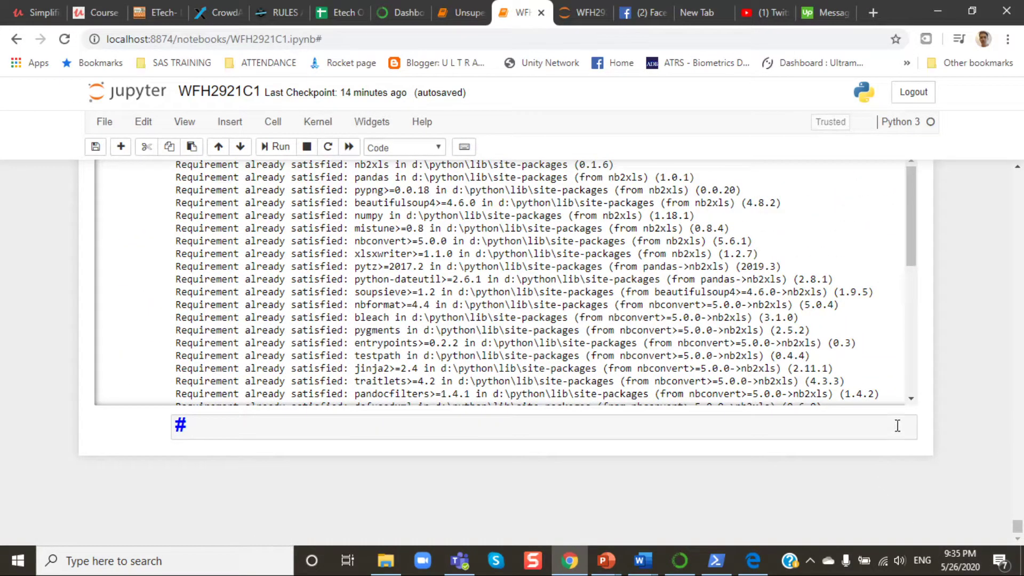
pyautogui.scroll(2, 960, 391)
pyautogui.scroll(3, 953, 381)
pyautogui.scroll(3, 951, 373)
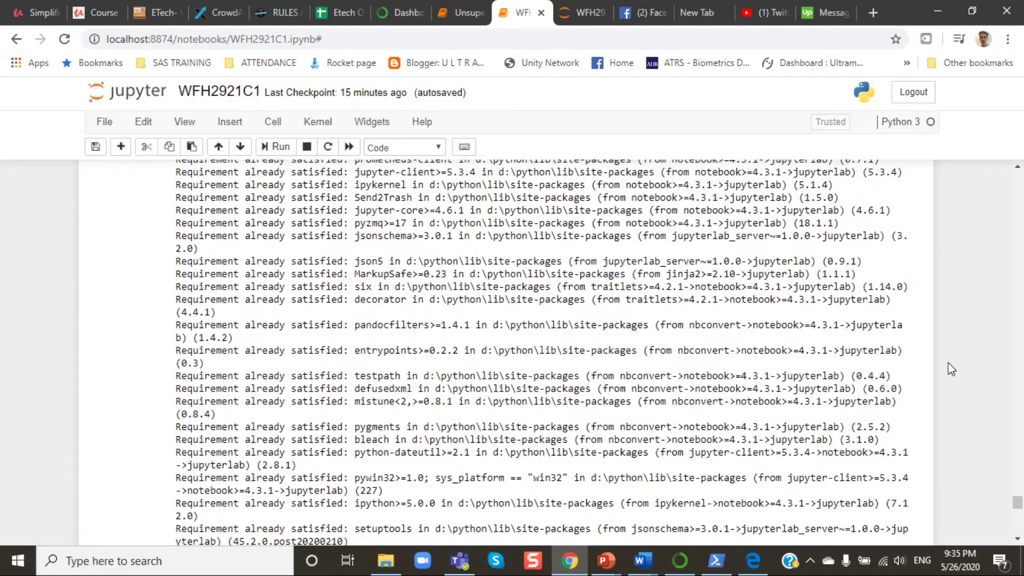
pyautogui.scroll(3, 976, 417)
pyautogui.scroll(3, 1008, 464)
pyautogui.moveTo(1016, 477); pyautogui.dragTo(1016, 179)
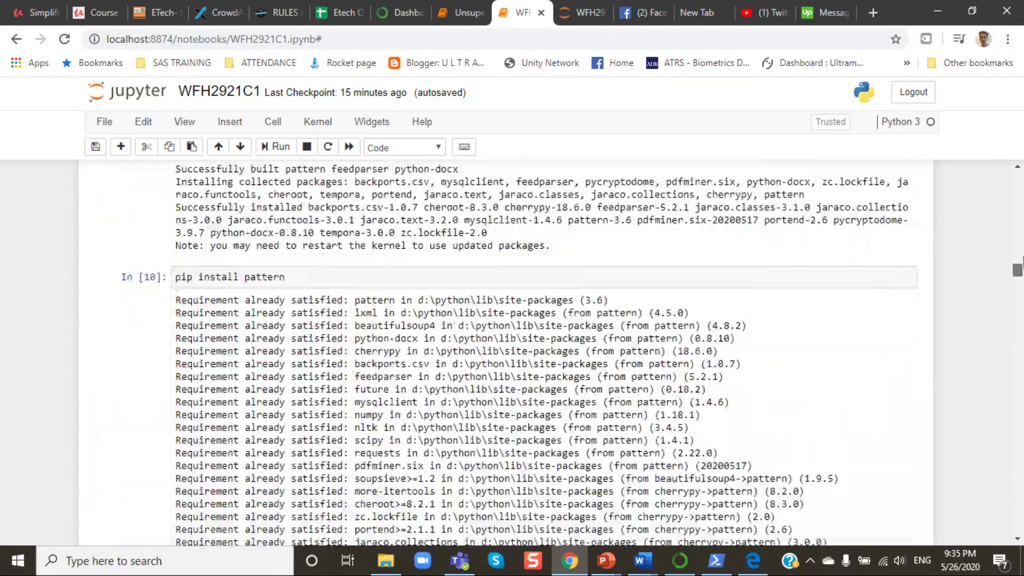